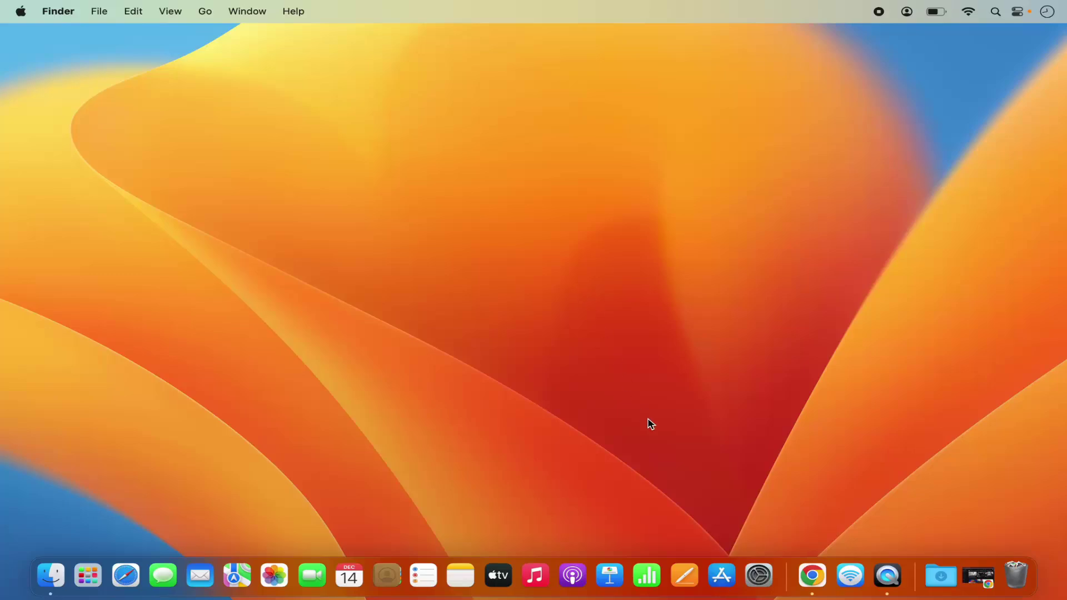
Open youtube.com in Chrome and install YouTube as a standalone app from the address bar.
click(813, 575)
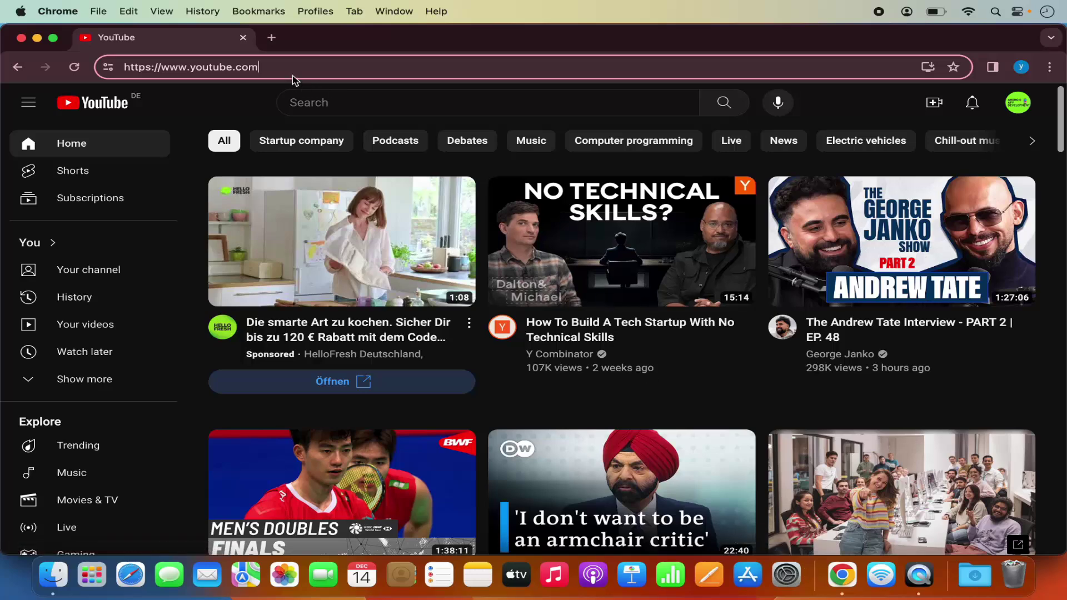
double_click(278, 68)
click(278, 67)
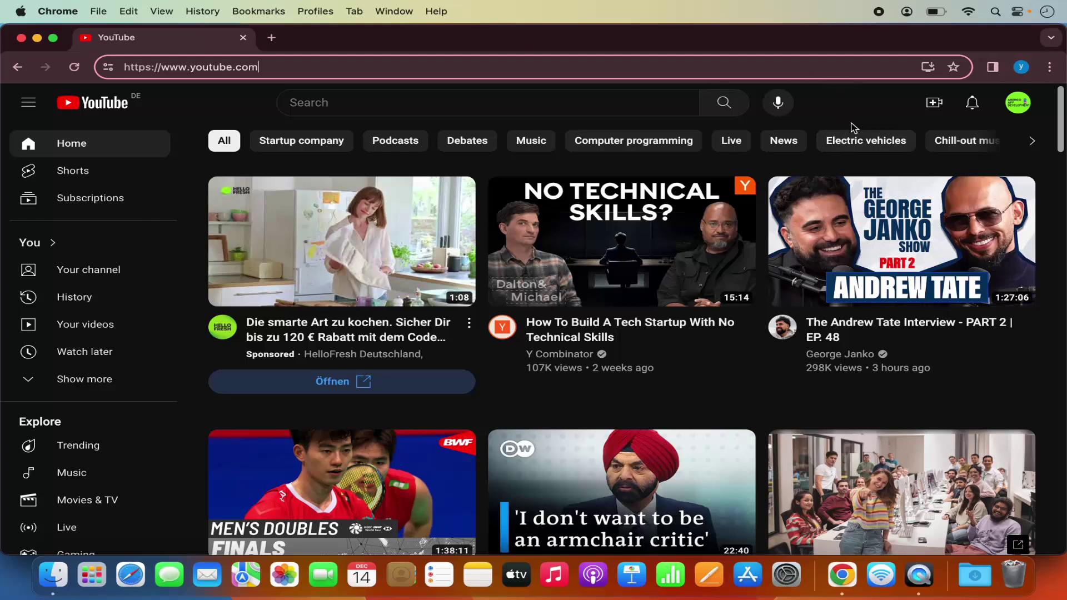
click(934, 72)
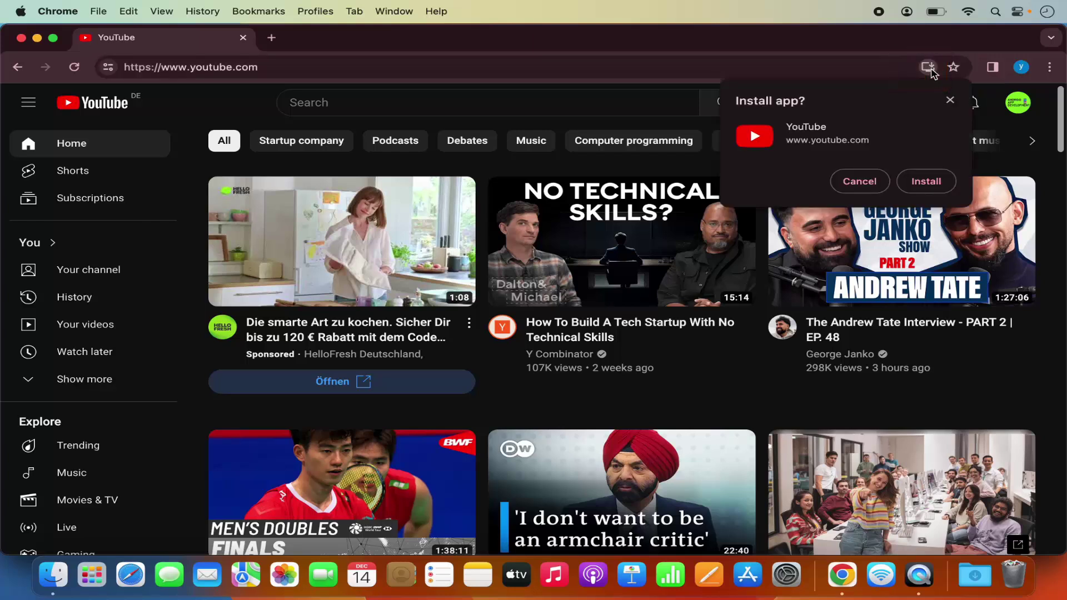
click(925, 182)
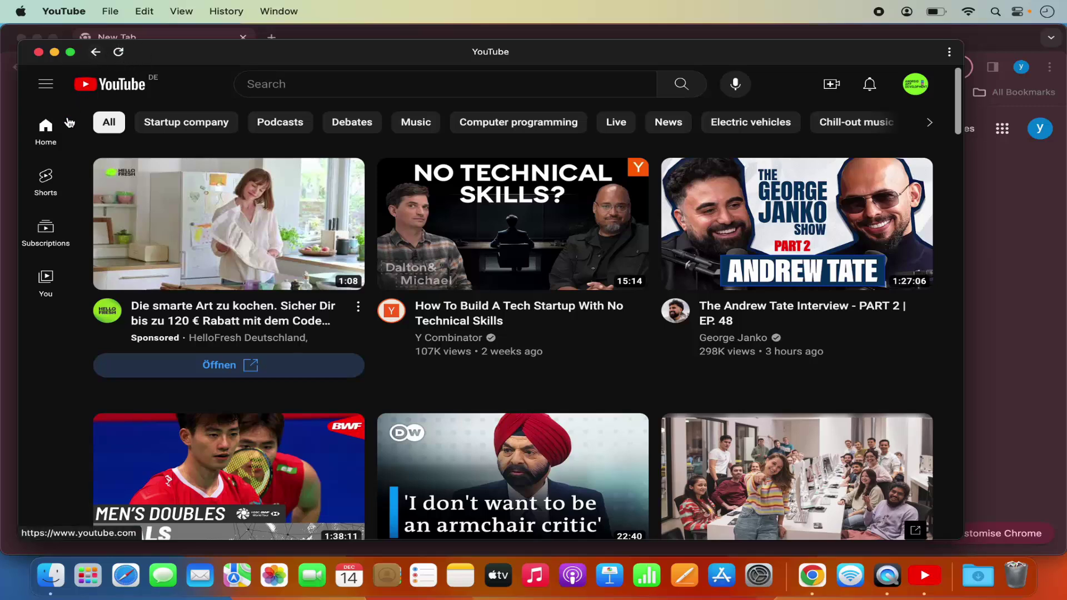
Close the Chrome browser window, the YouTube app window and the Chrome Apps Finder window.
click(10, 141)
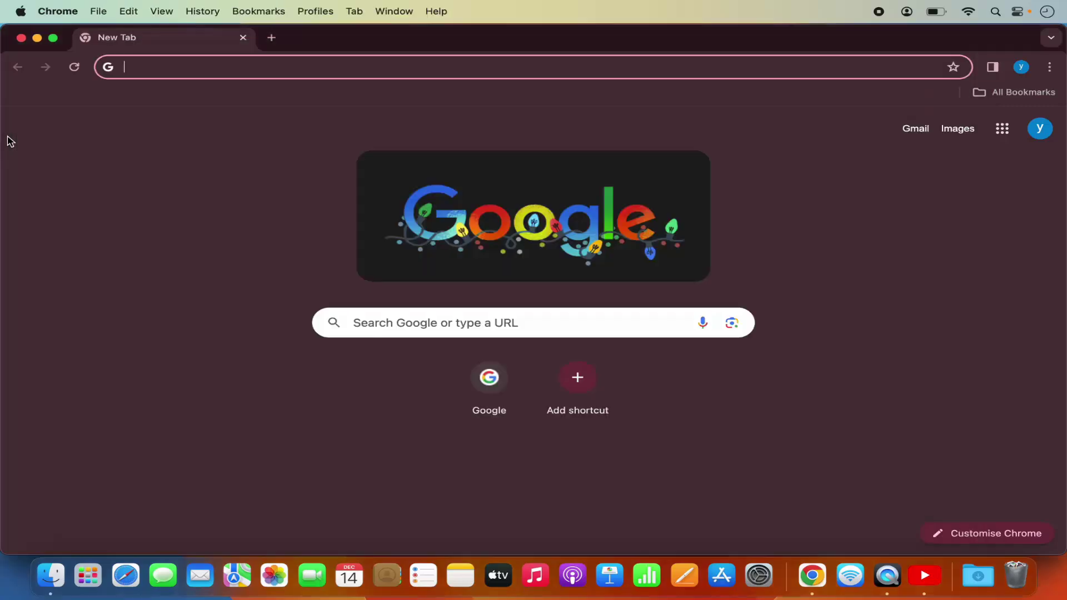
click(21, 37)
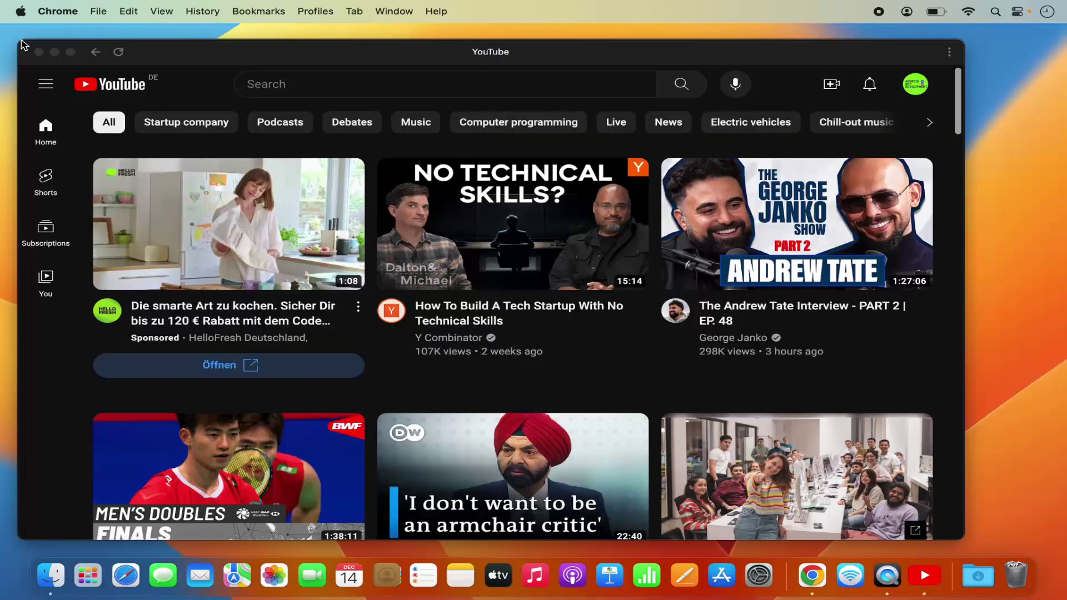
click(214, 54)
drag(214, 53, 273, 63)
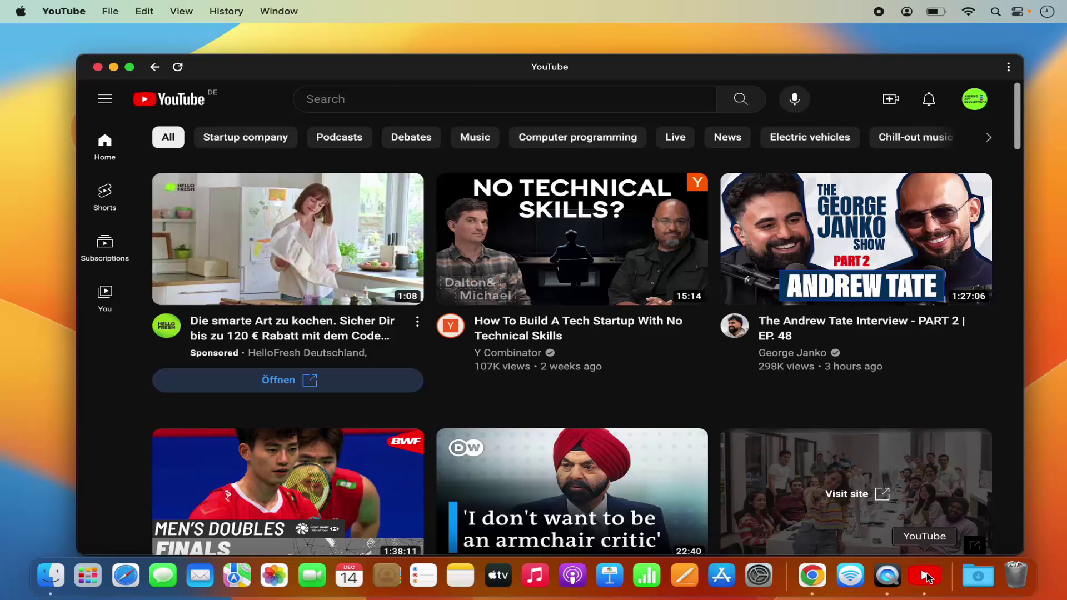
click(98, 69)
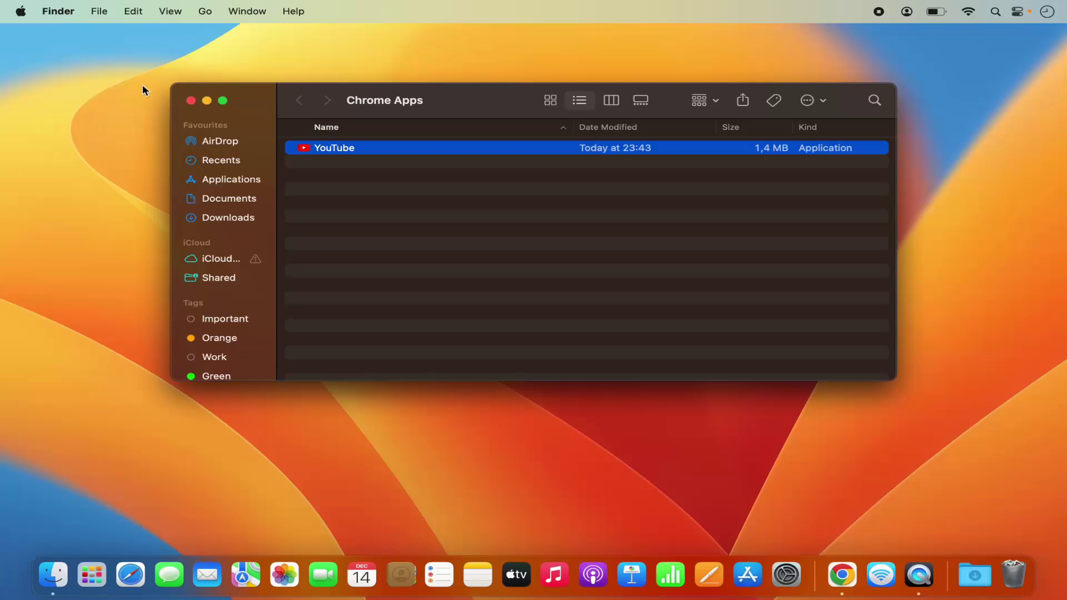
click(191, 101)
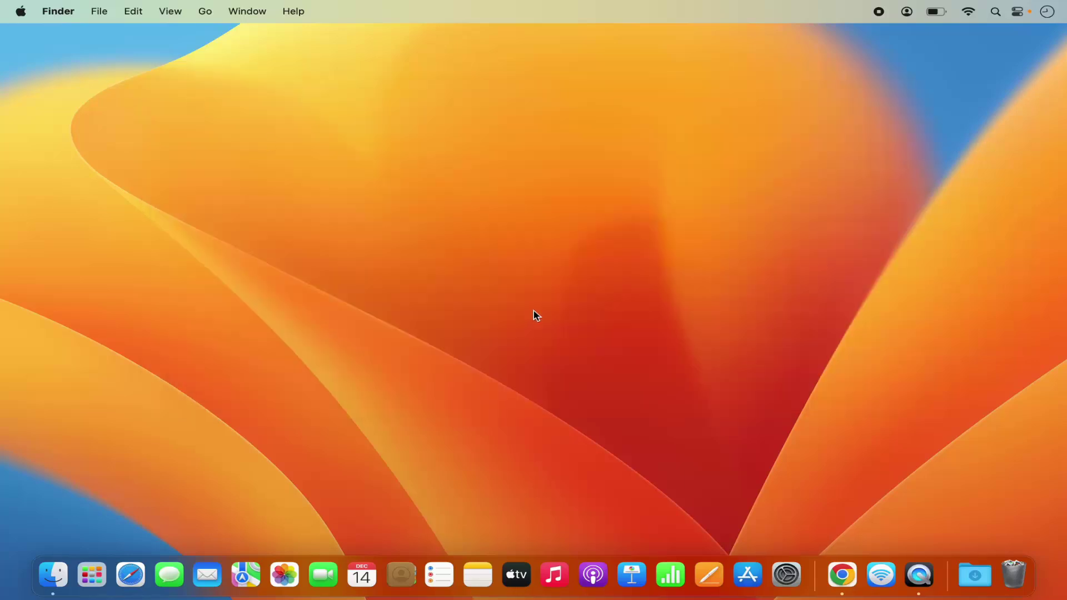
Launch the YouTube app from the second page of Launchpad.
click(88, 579)
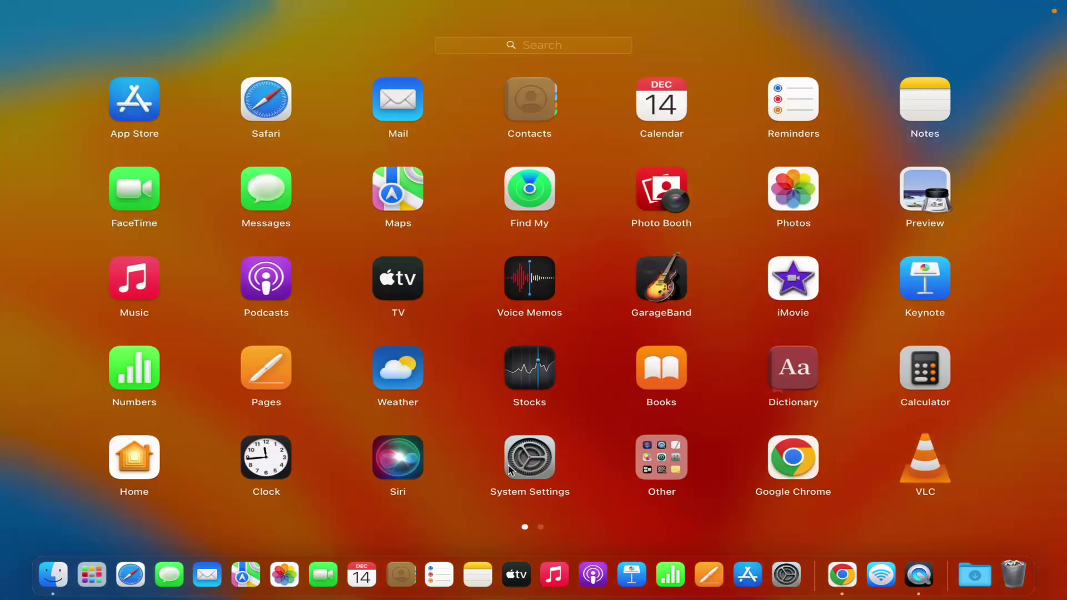
scroll(510, 470, right, 3)
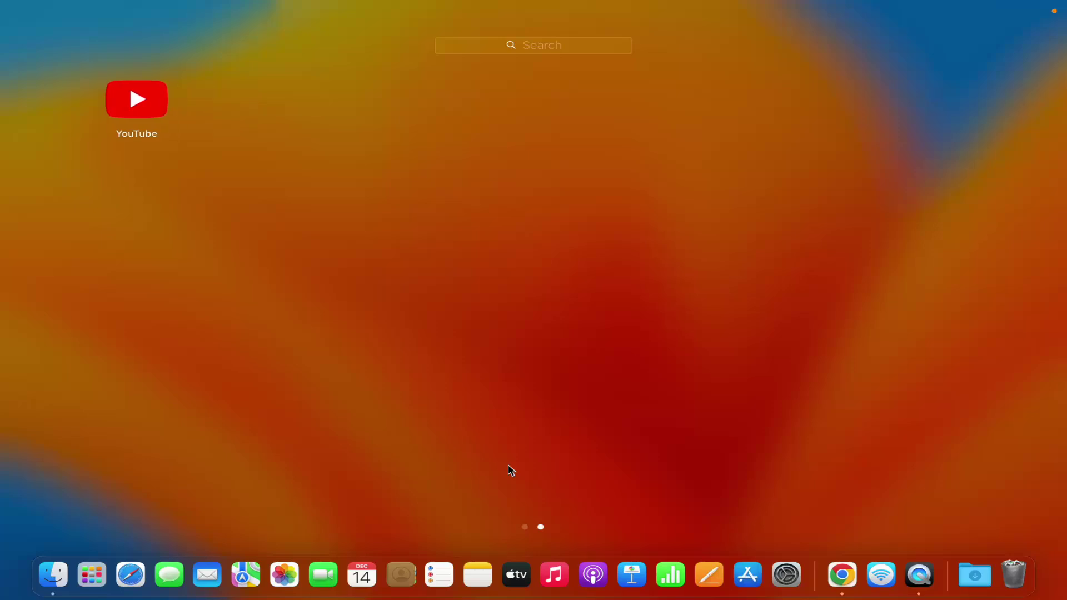
click(156, 107)
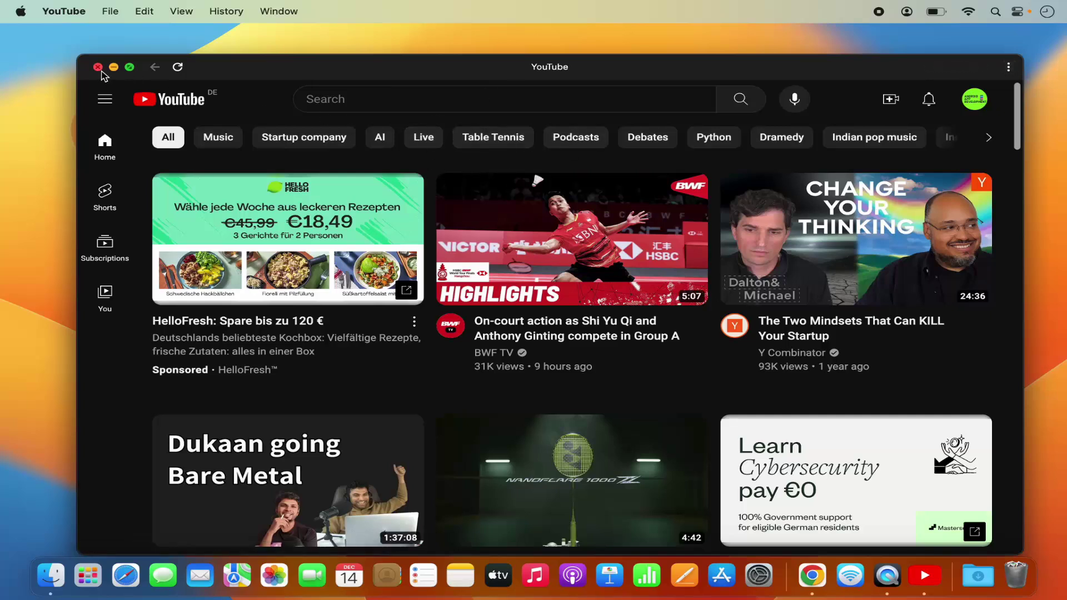
Close YouTube, then relaunch it by searching 'you' in Launchpad.
click(98, 67)
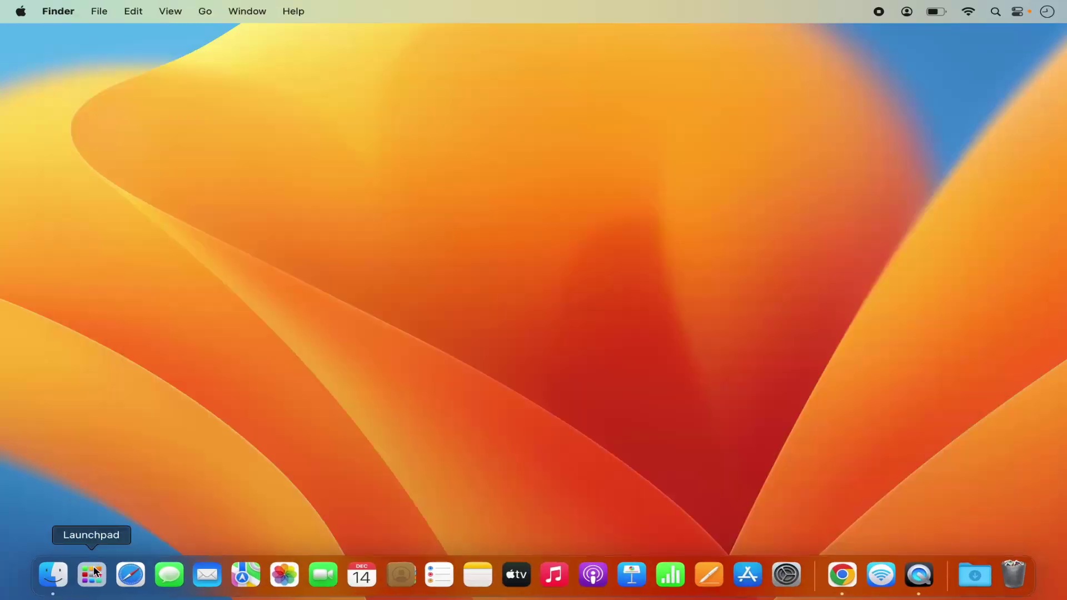
click(90, 574)
scroll(293, 142, left, 3)
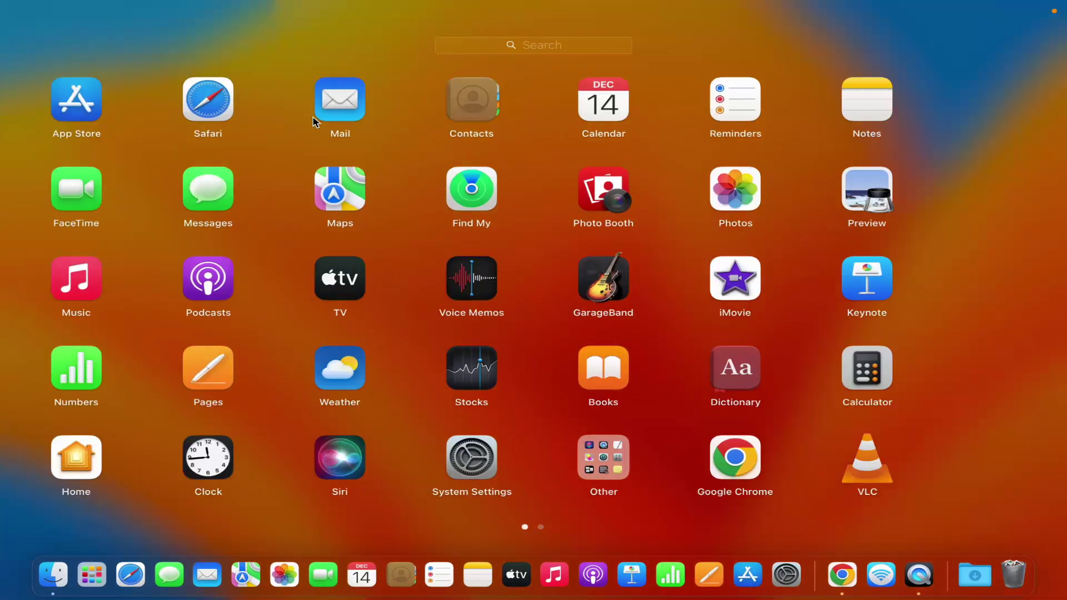
click(486, 49)
text(you)
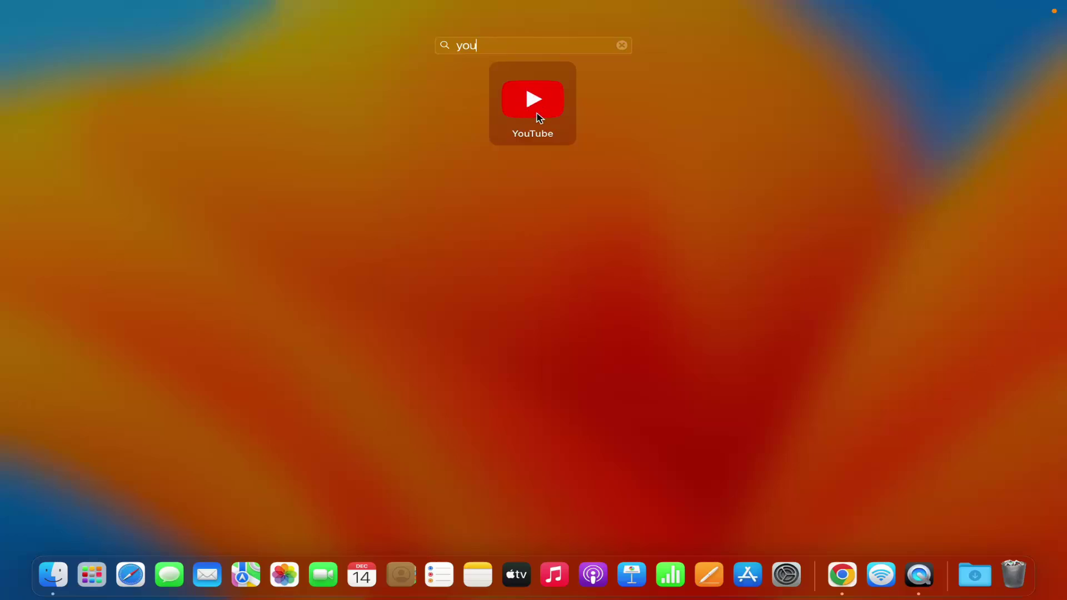
click(538, 114)
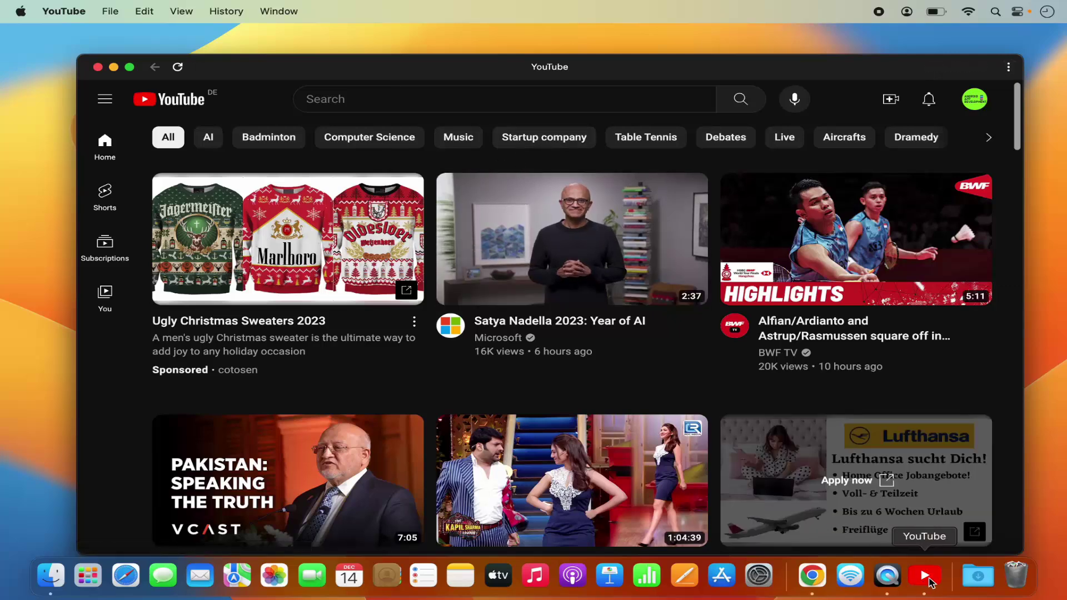
Set the YouTube Dock icon's Options to Keep in Dock.
right_click(925, 577)
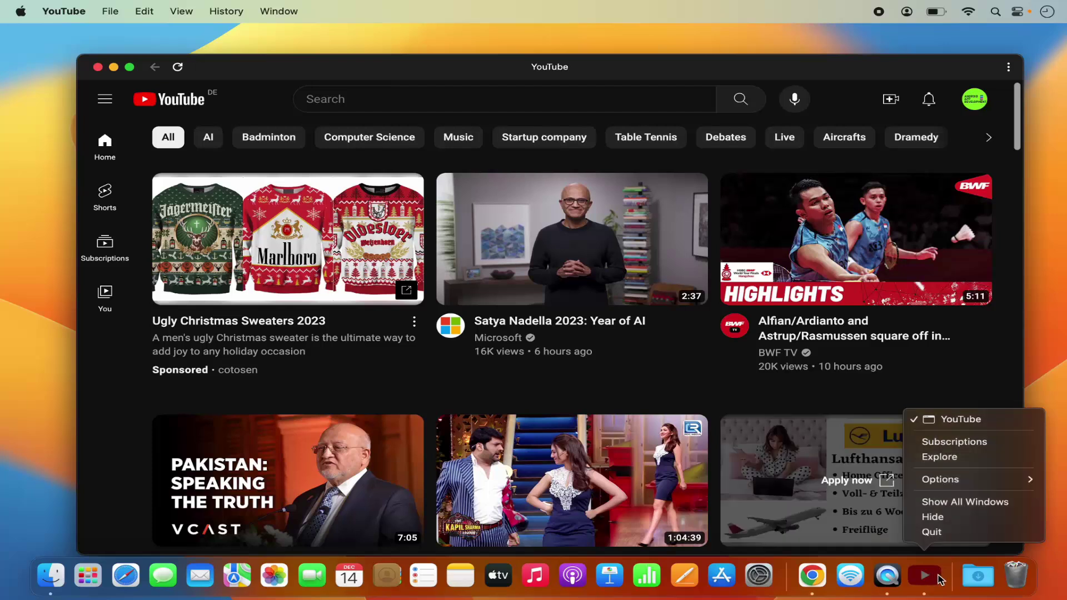
mouse_move(903, 481)
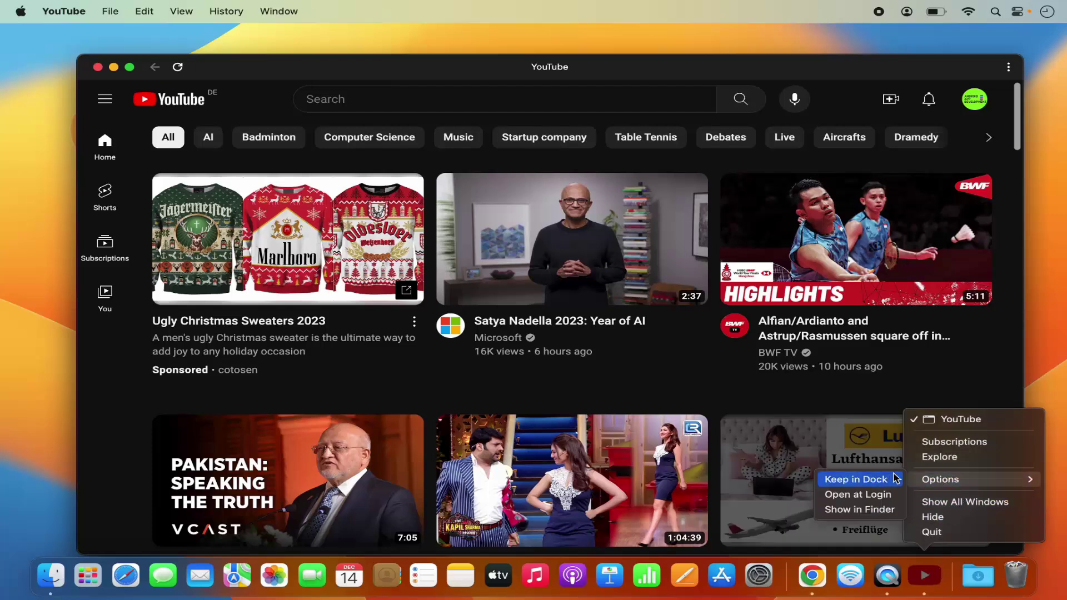
click(864, 483)
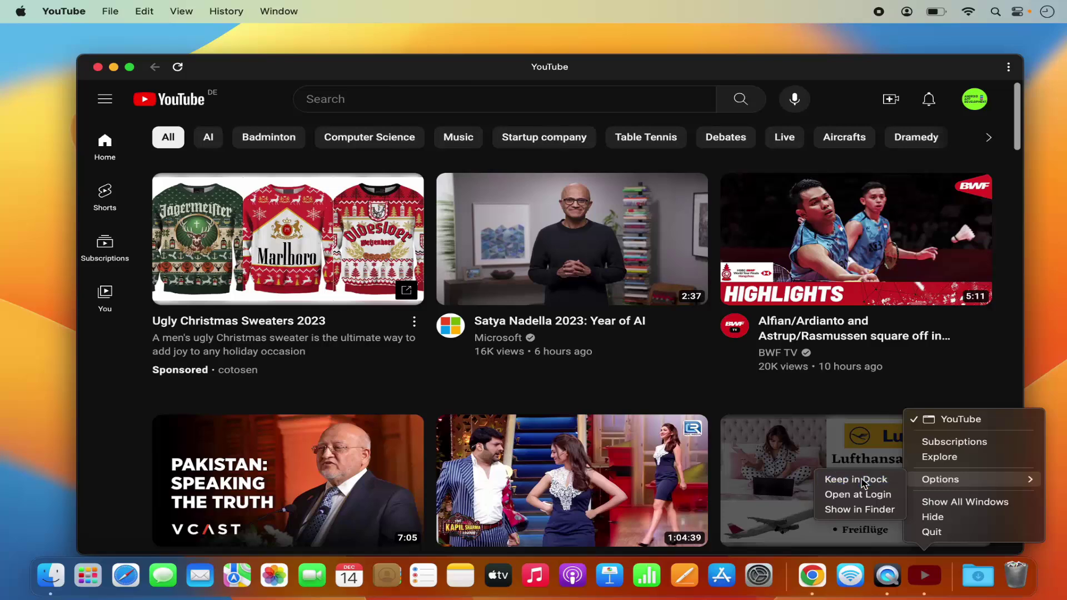
Close YouTube, relaunch it from its Dock icon, then close it again.
click(98, 68)
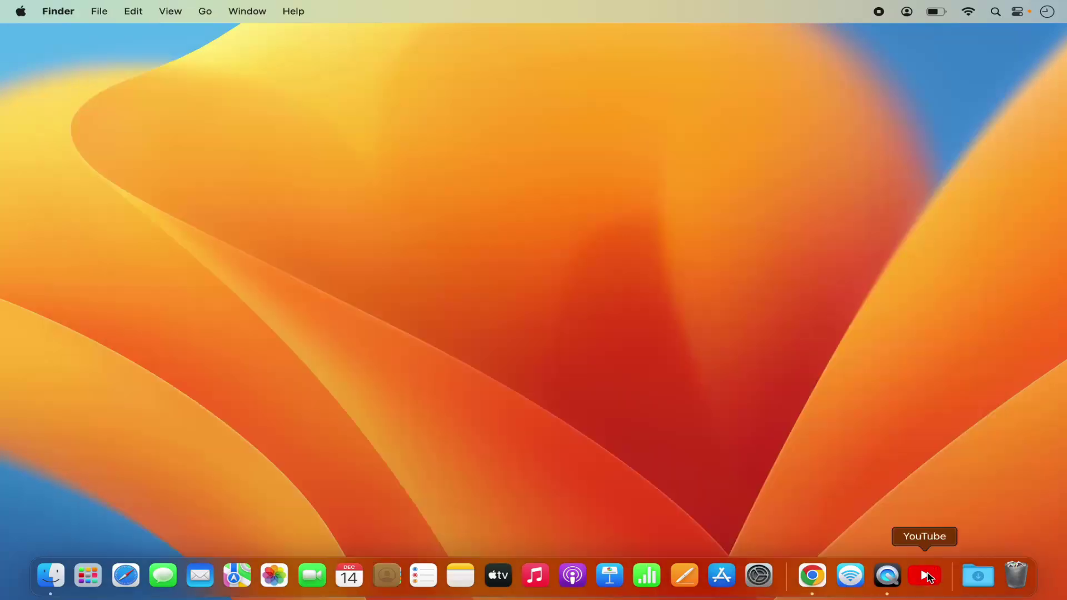
click(925, 578)
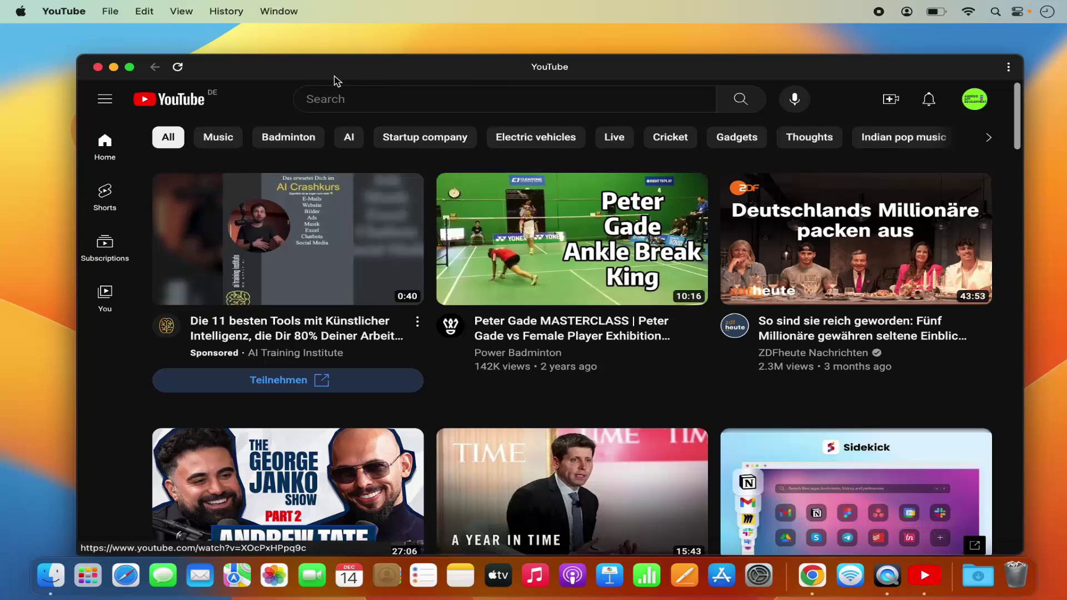
click(97, 67)
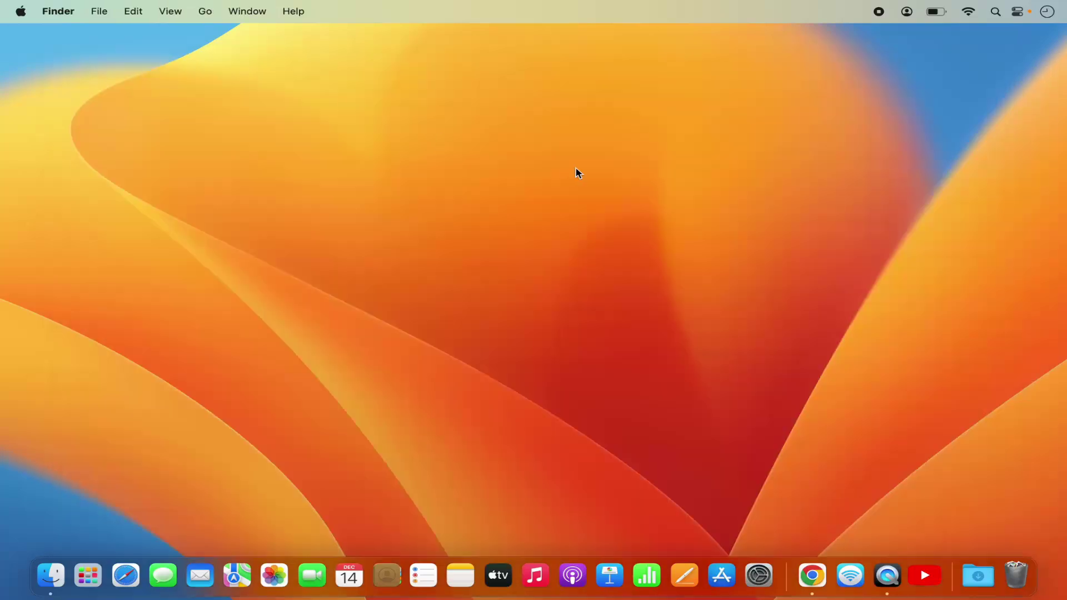
Search Spotlight for 'chrome apps' and open the Chrome Apps folder in Finder.
click(996, 12)
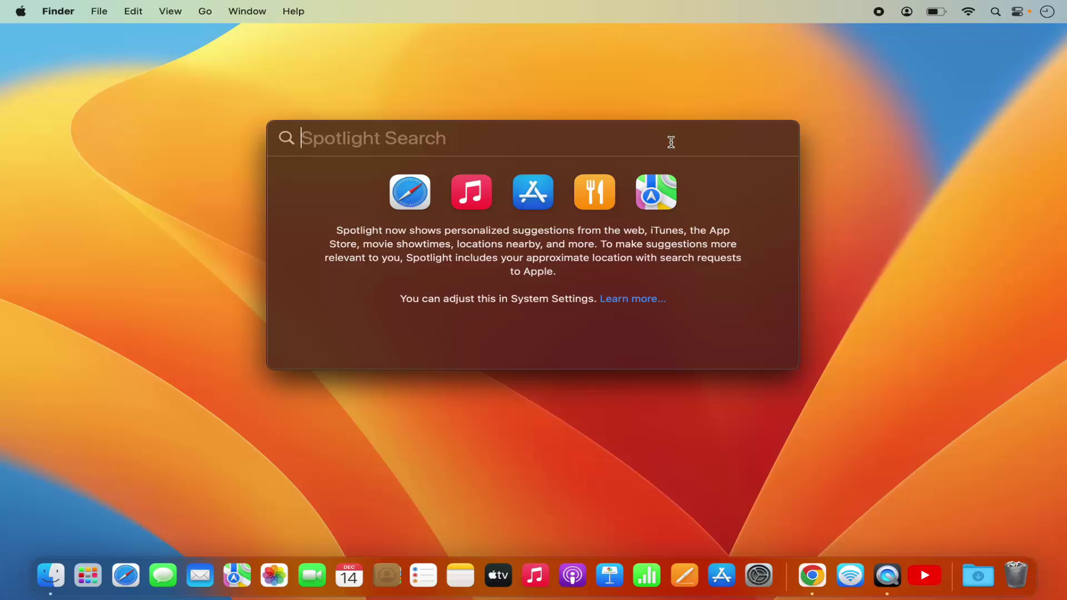
text(chrome)
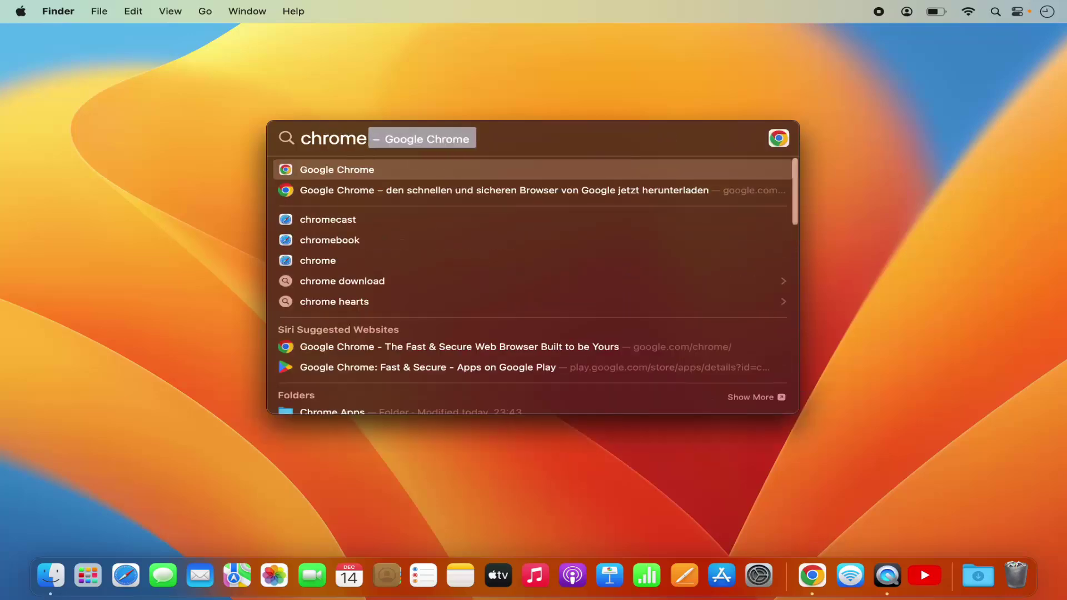
text( apps)
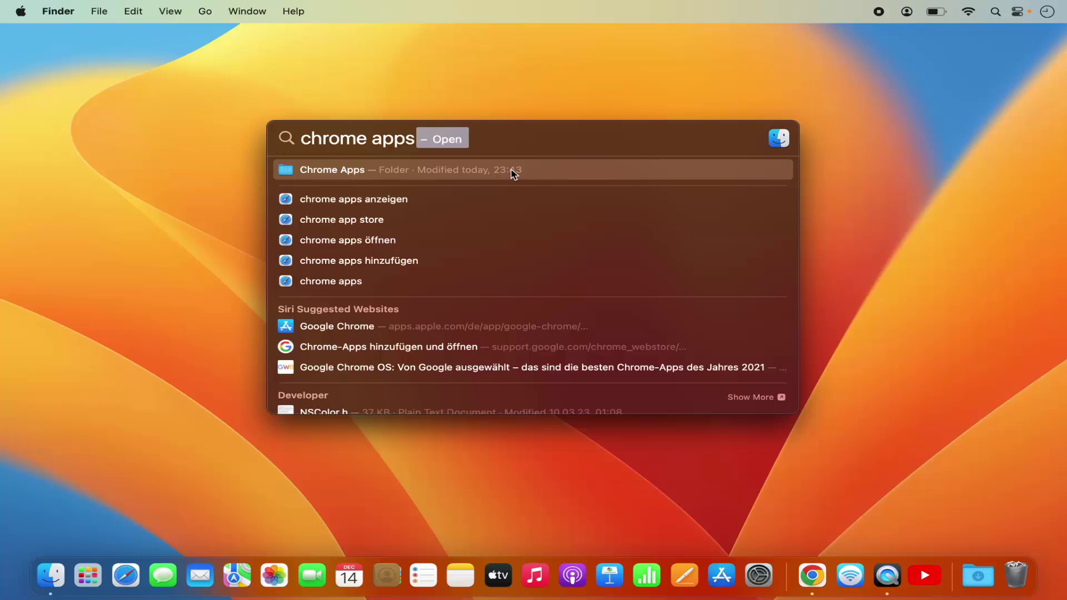
click(343, 175)
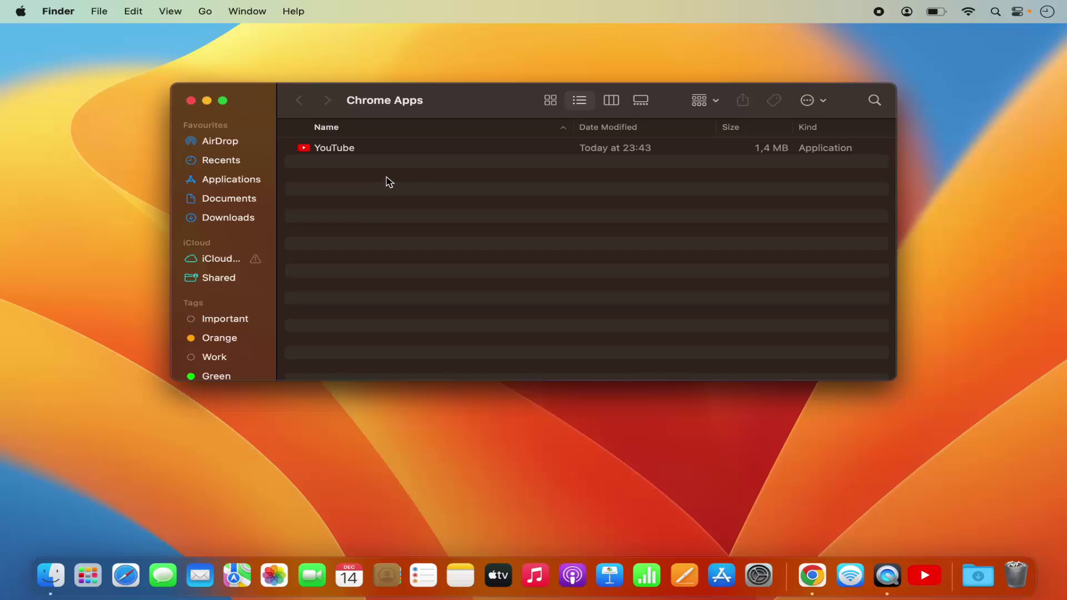
Move the YouTube app in the Chrome Apps folder to the Bin.
right_click(352, 154)
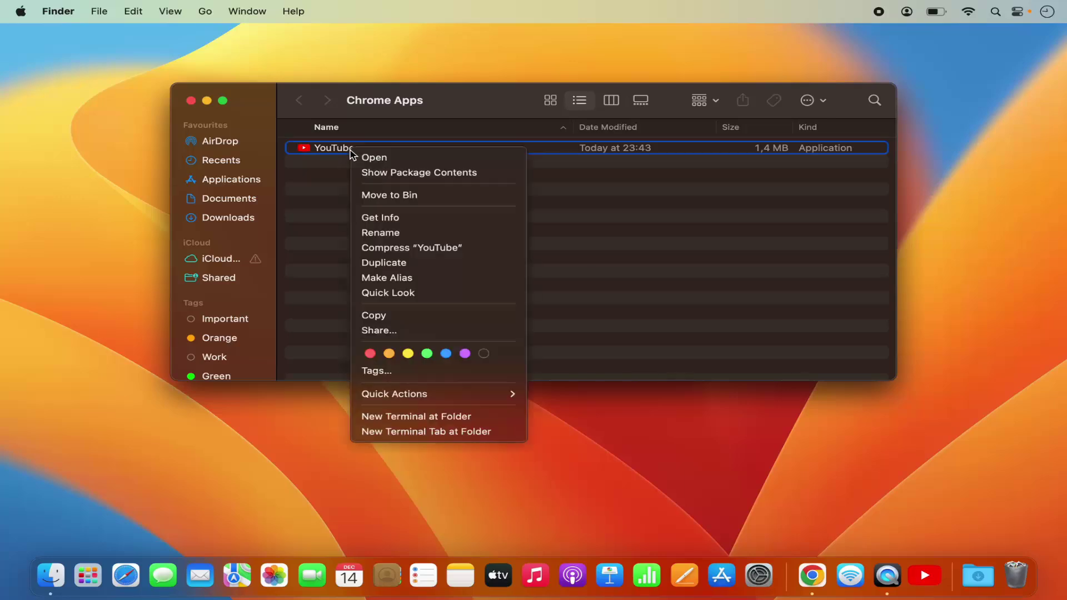
click(337, 149)
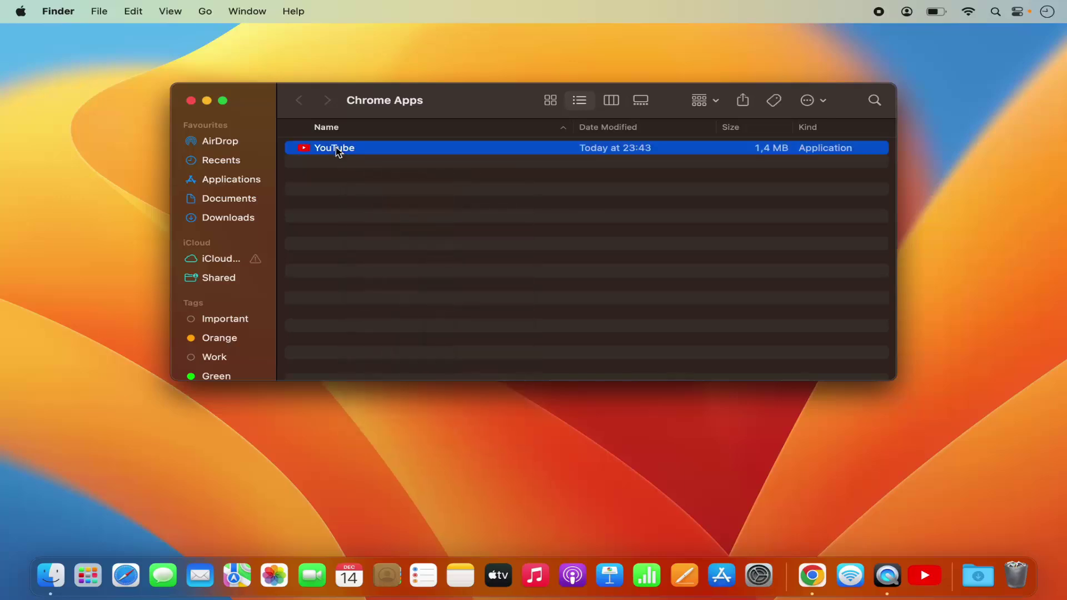
right_click(338, 152)
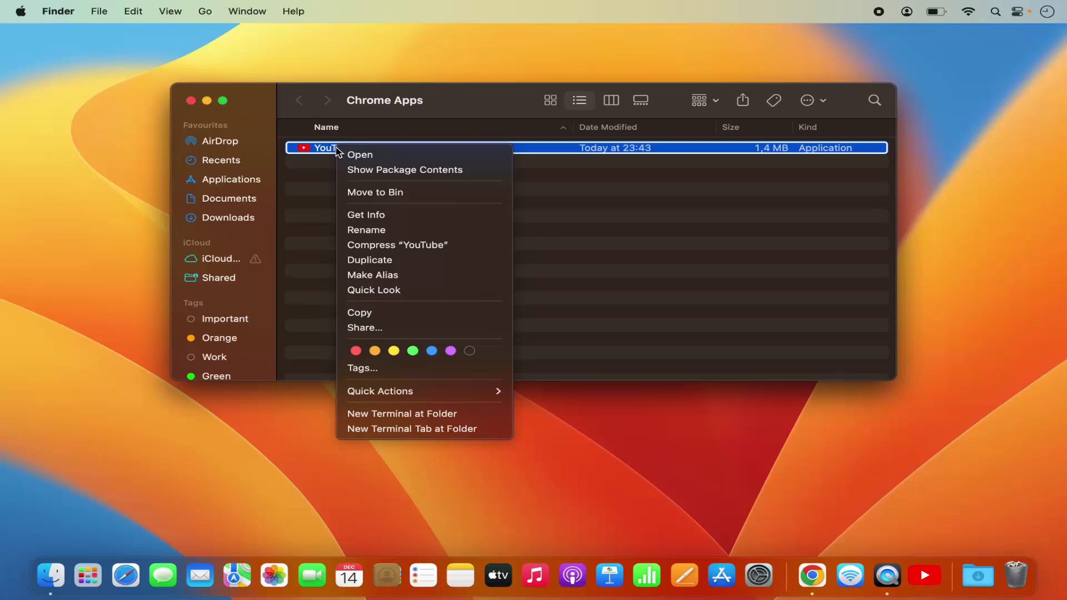
click(383, 194)
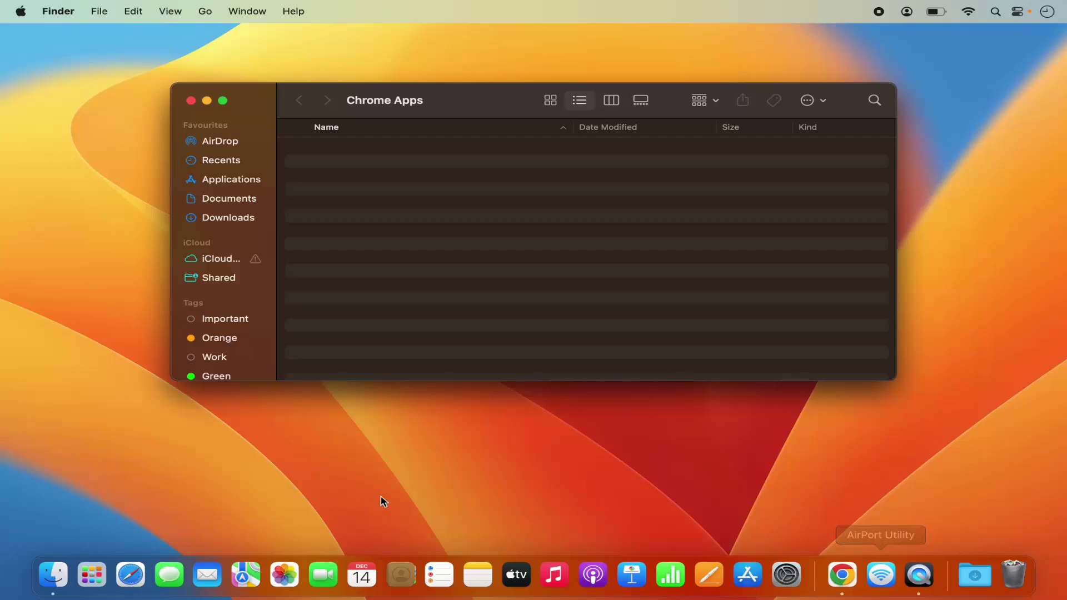
click(93, 584)
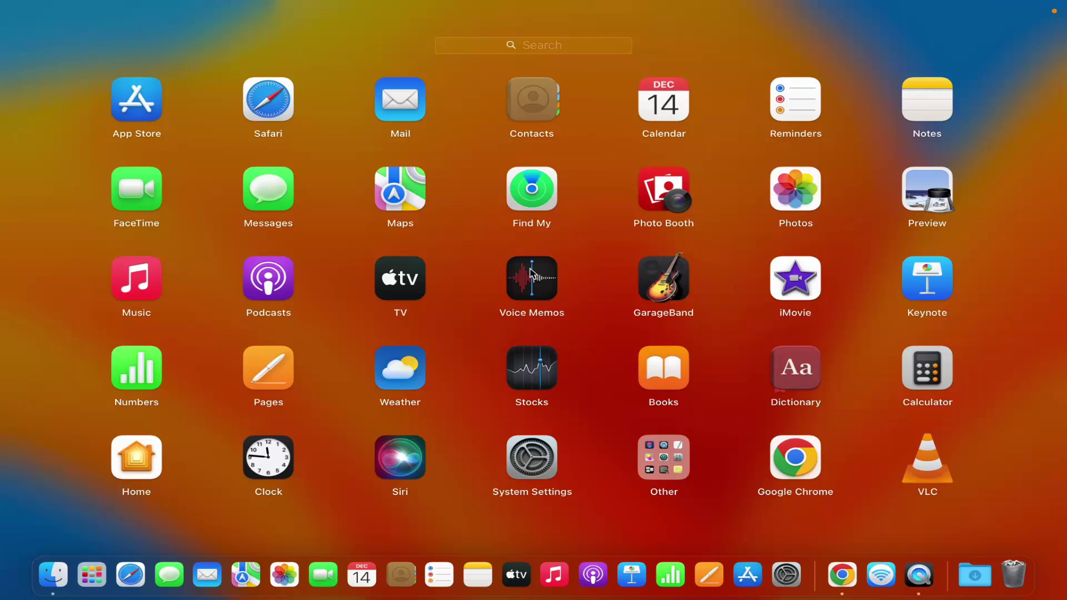
click(605, 49)
text(you)
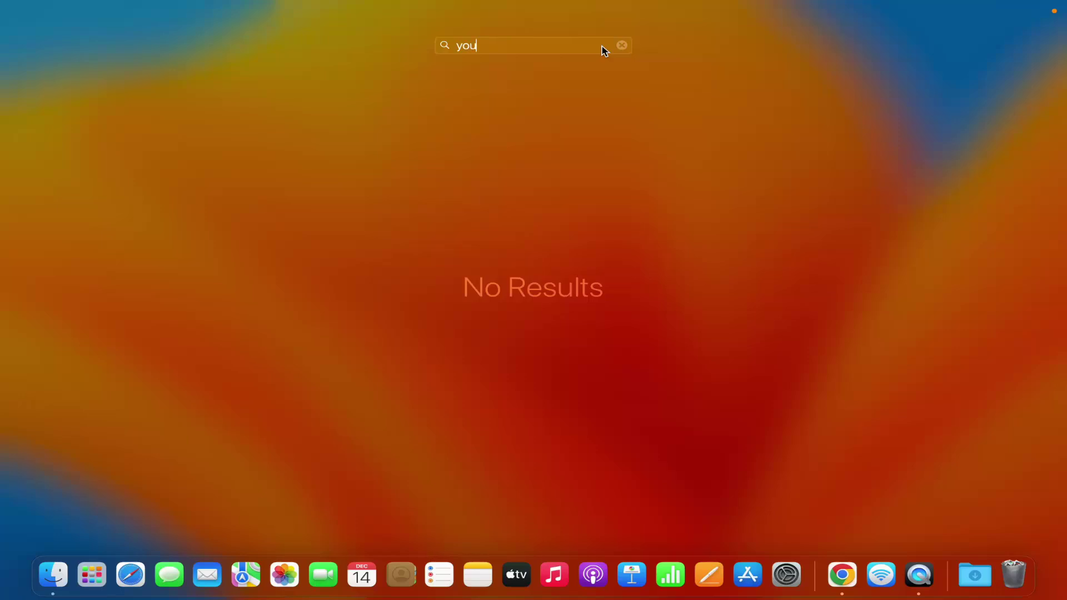
key(BackSpace)
key(BackSpace)
key(BackSpace)
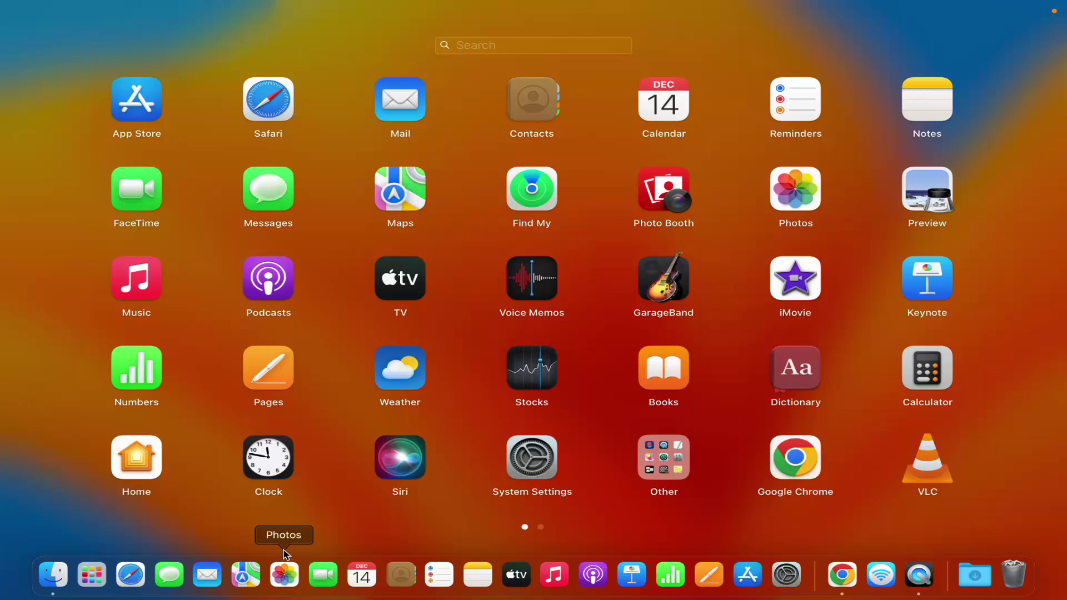
click(327, 536)
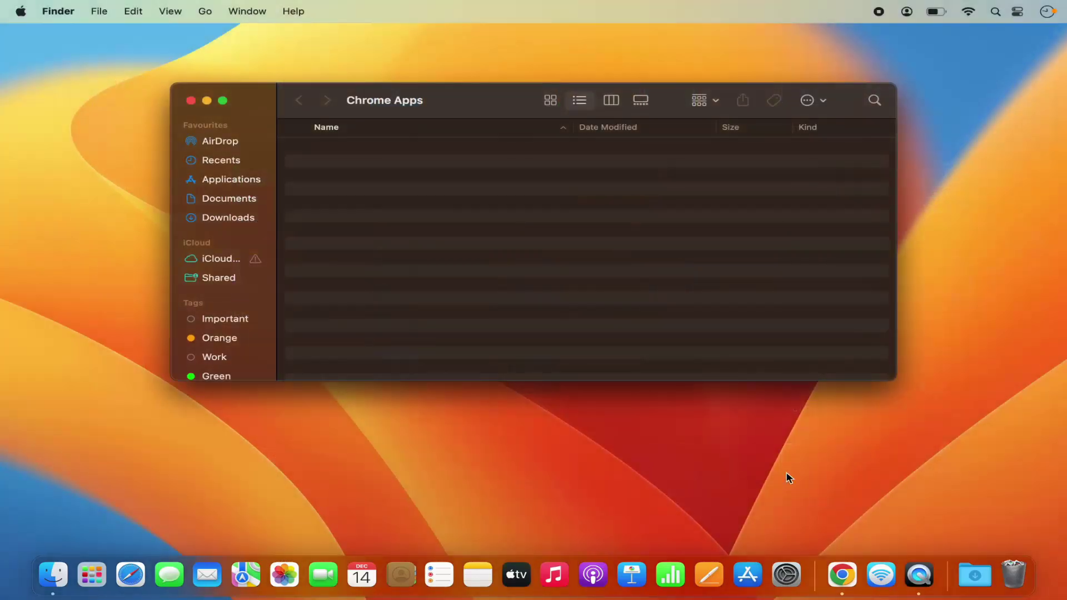